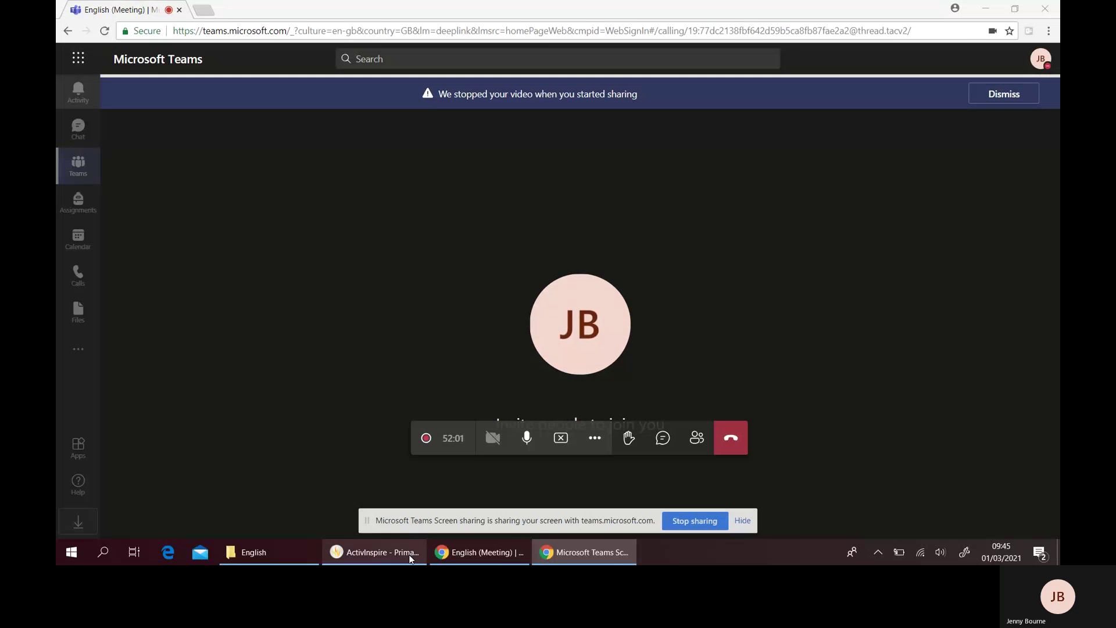
# - Bring the ActivInspire orangutan flipchart to the front of the Teams screen share
pyautogui.click(409, 556)
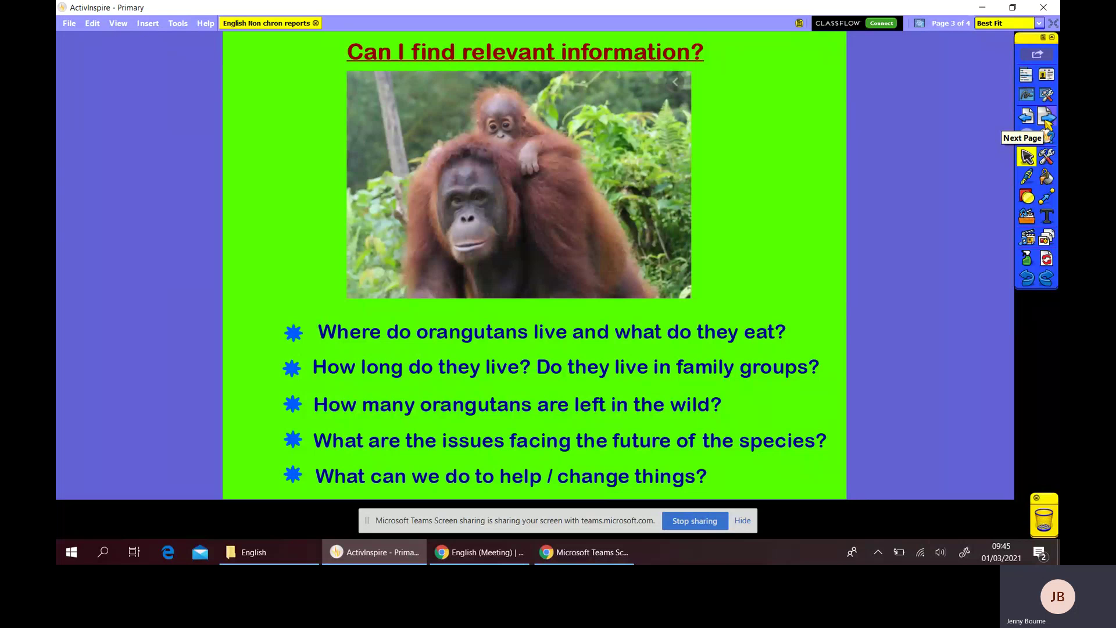
# - Advance the flipchart to page 4, the 'Awesome Orangutans' paragraph
pyautogui.click(1045, 123)
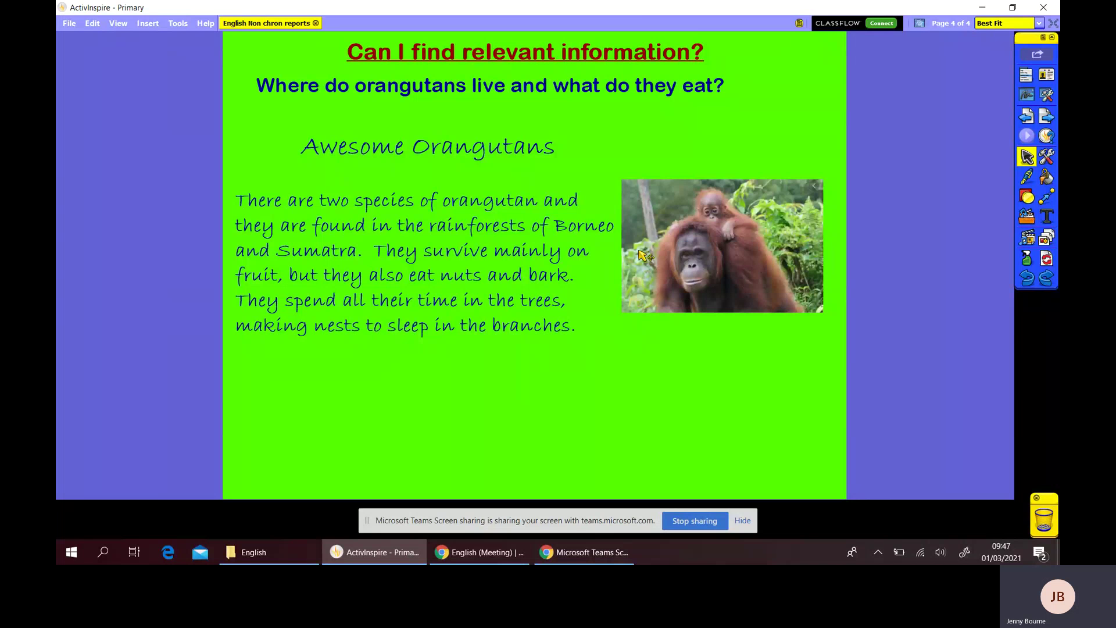
# - Step back to the orangutan questions page, then forward to page 4 of 4
pyautogui.click(1028, 115)
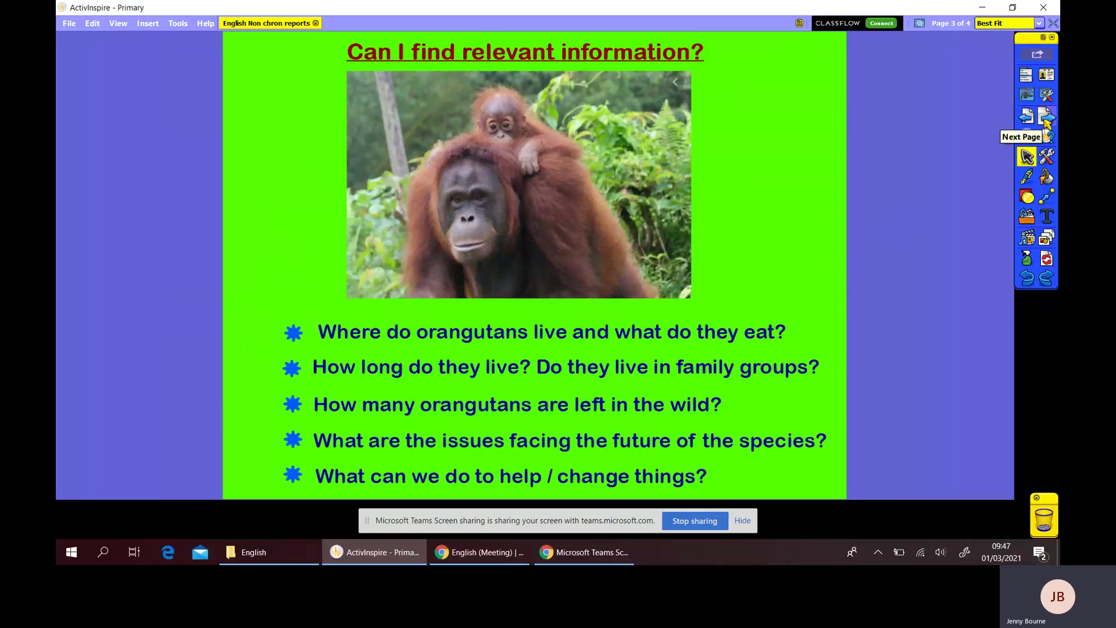
pyautogui.click(1046, 121)
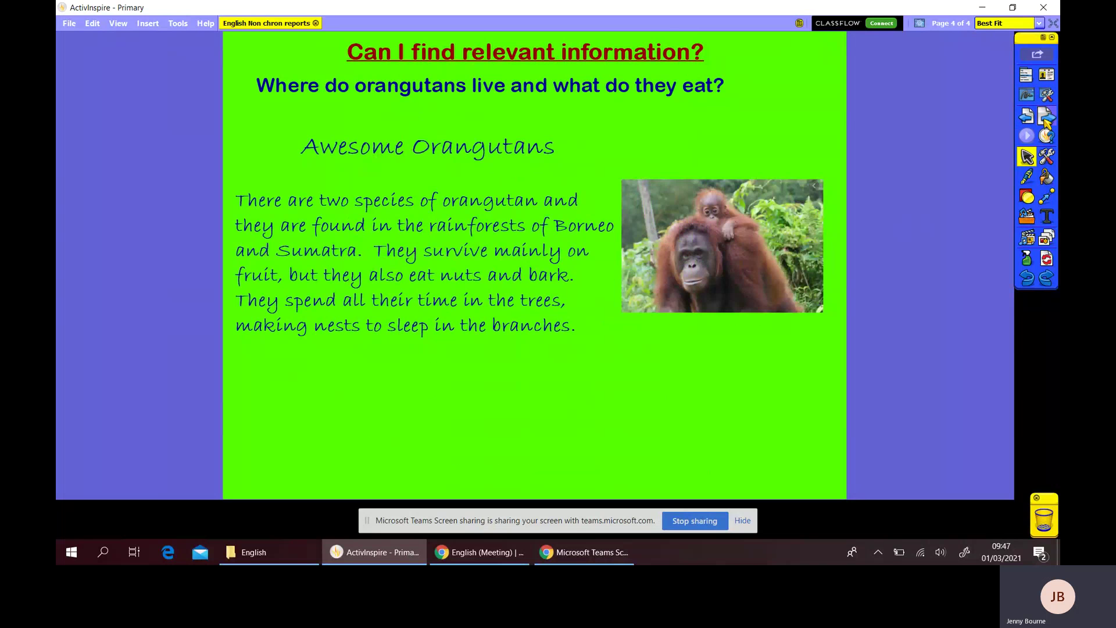